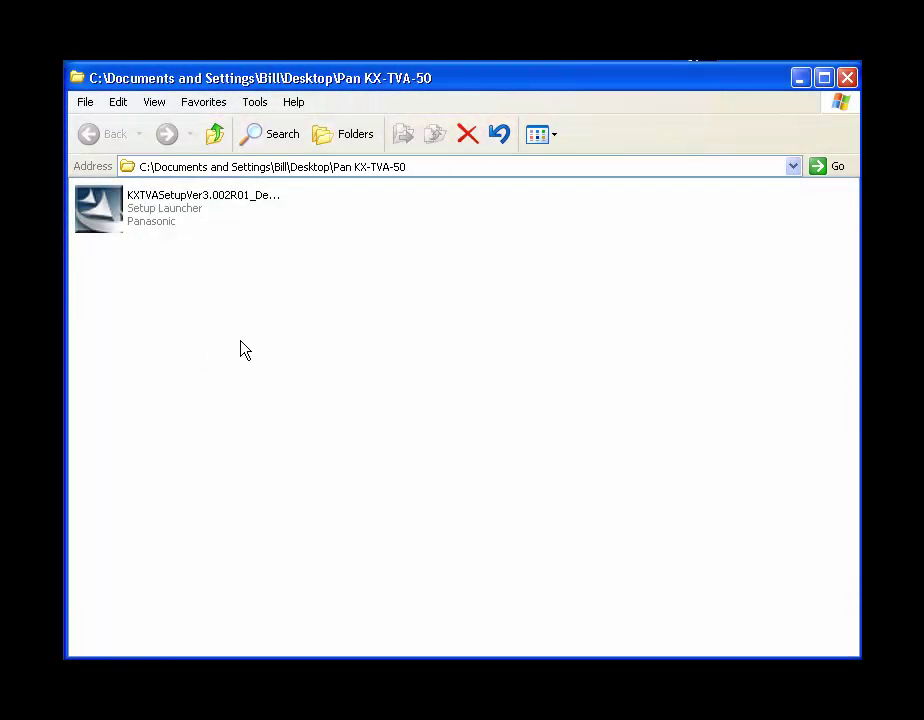
# Create a new folder named 'AAA Pan Drivers' in the Pan KX-TVA-50 folder
pyautogui.rightClick(307, 334)
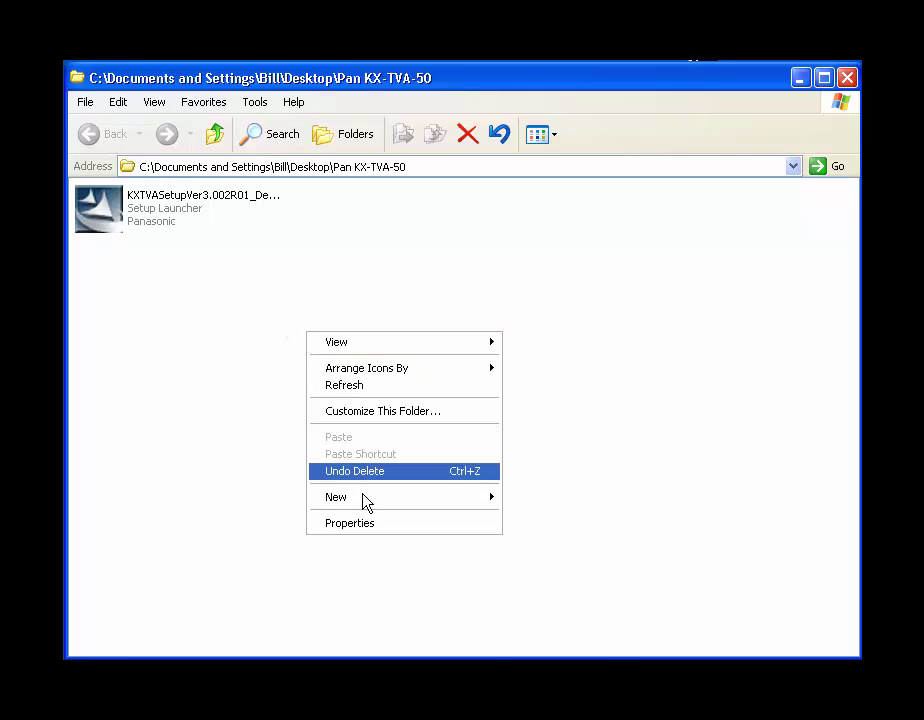
pyautogui.moveTo(388, 511)
pyautogui.click(525, 502)
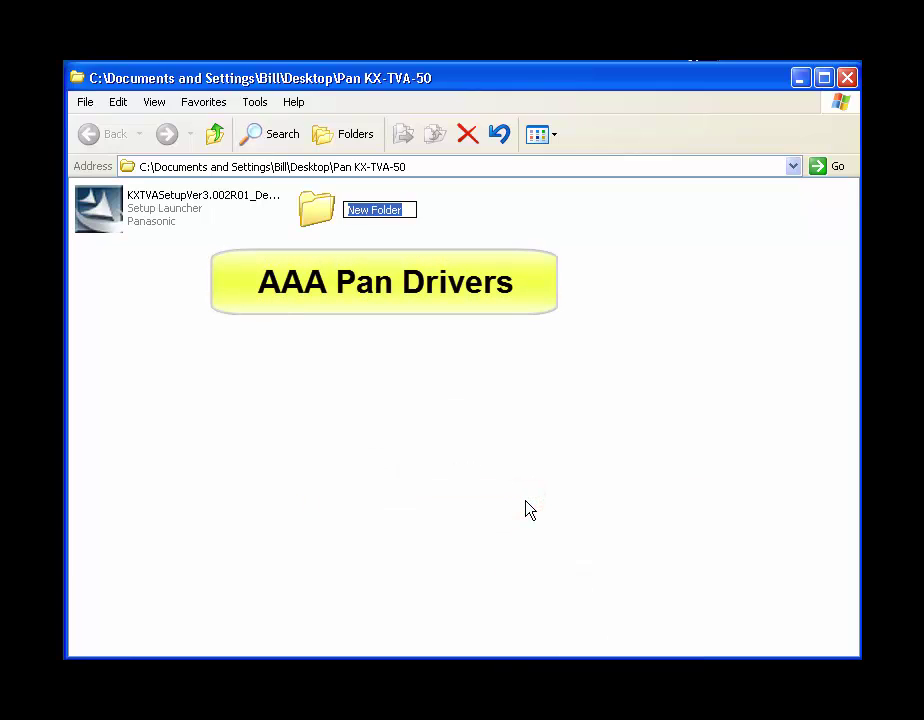
pyautogui.write('AAA P')
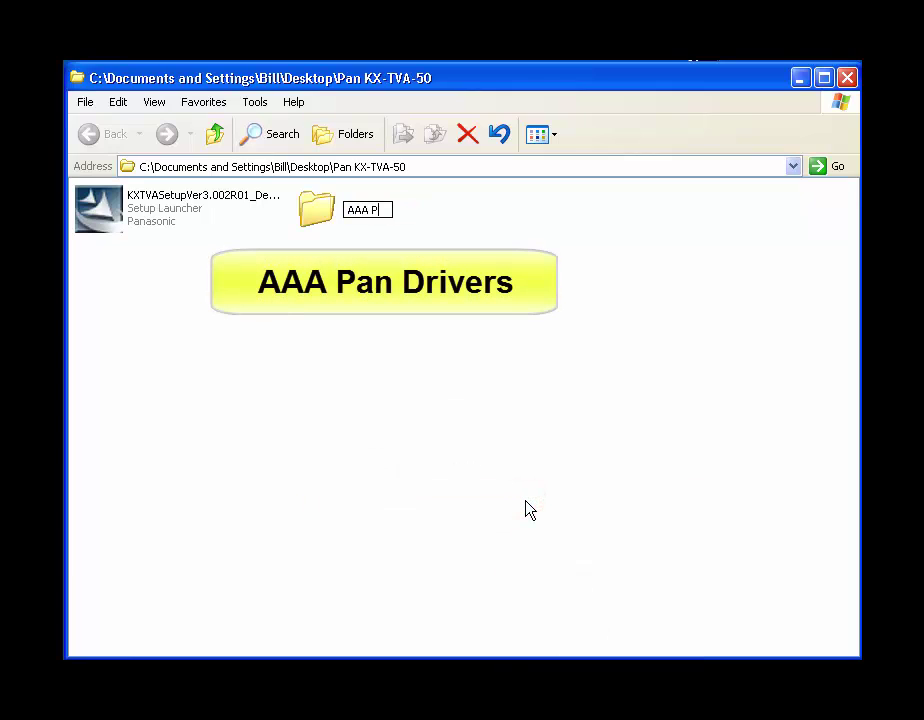
pyautogui.write('an Drivers')
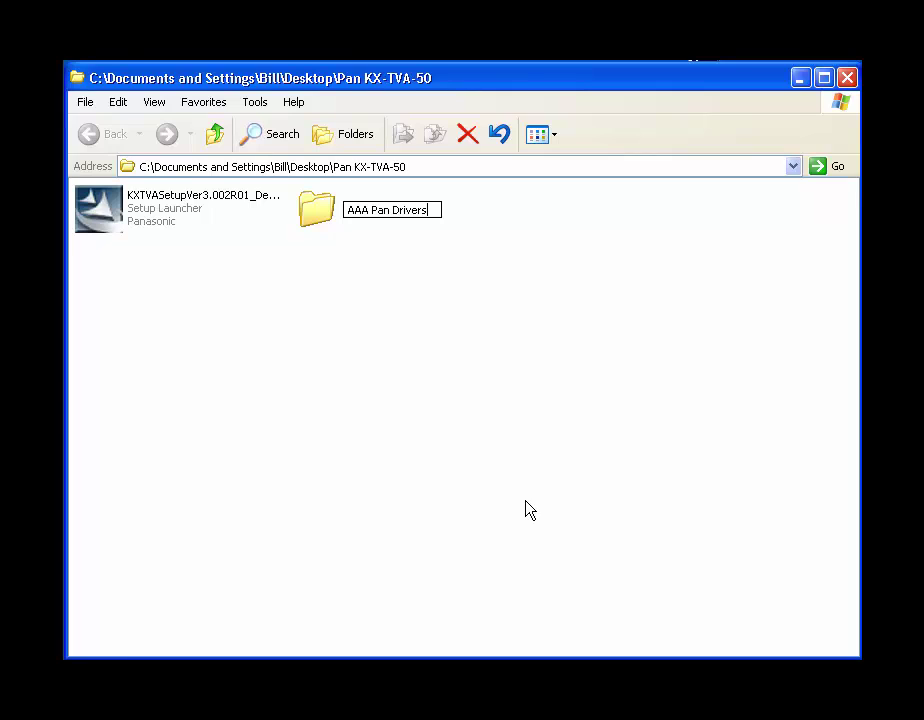
pyautogui.press('Return')
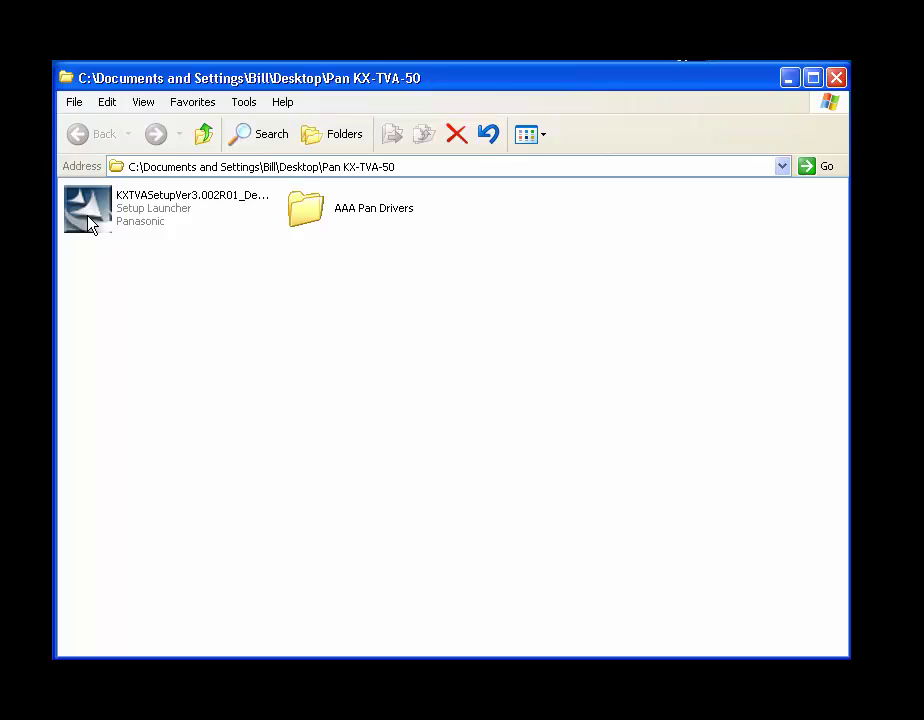
# Run the setup launcher, accept the licence and keep the default install folder
pyautogui.doubleClick(89, 223)
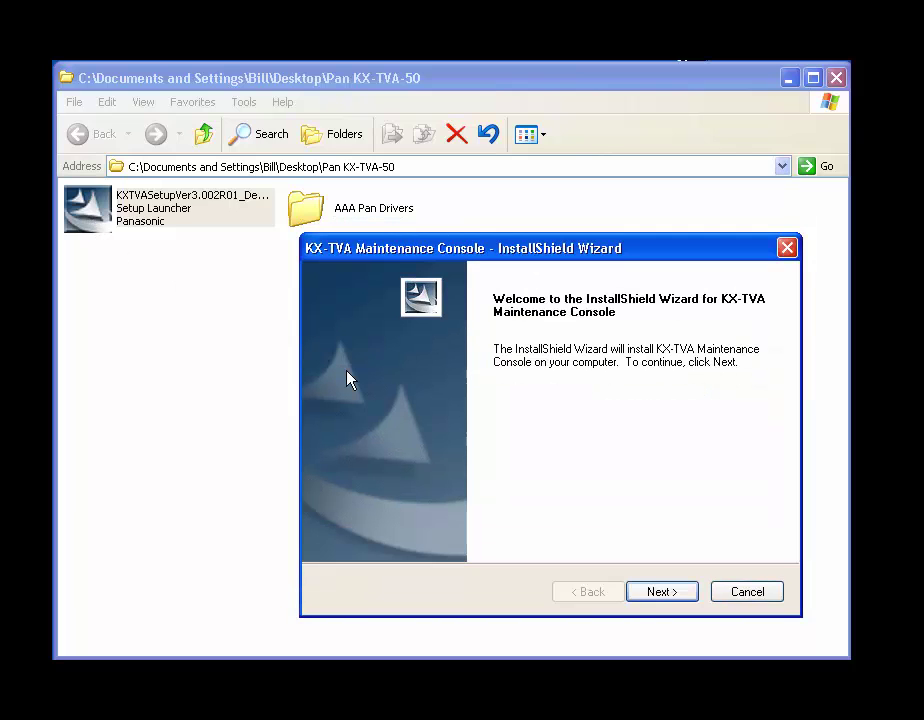
pyautogui.click(663, 593)
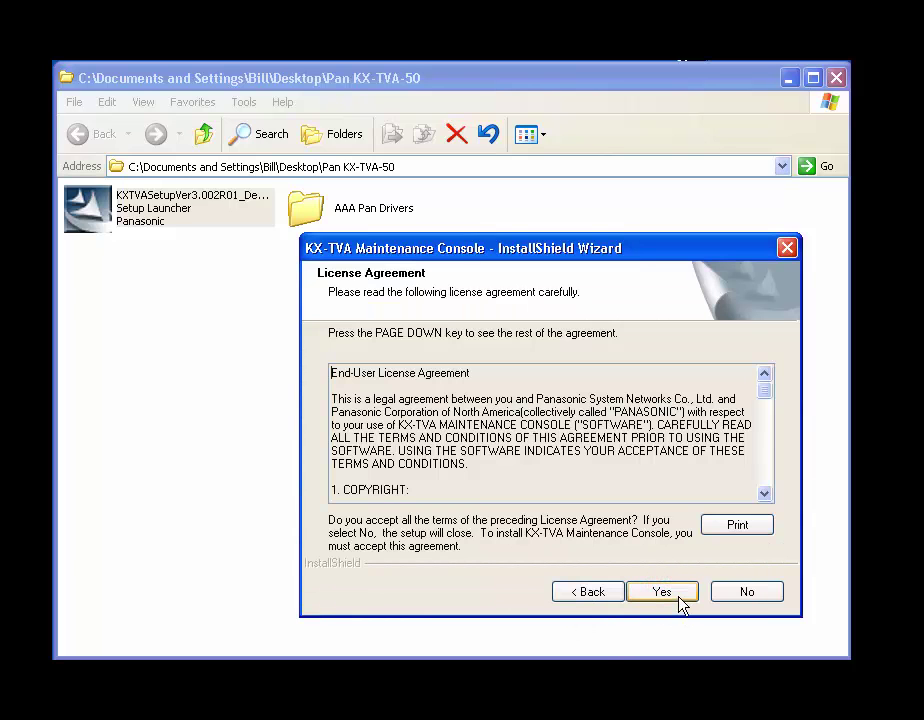
pyautogui.click(680, 592)
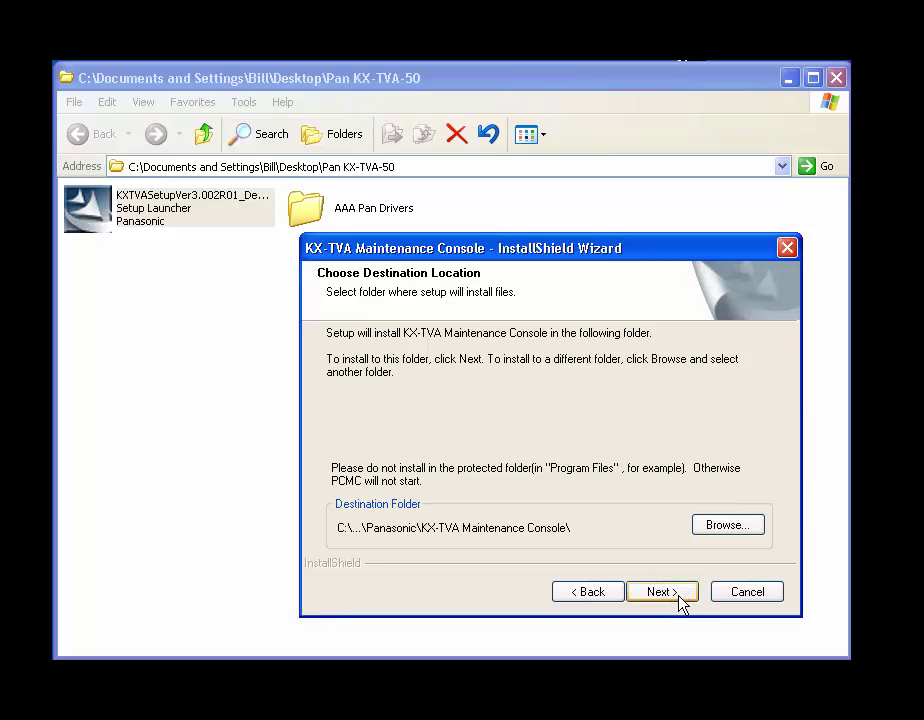
pyautogui.click(679, 593)
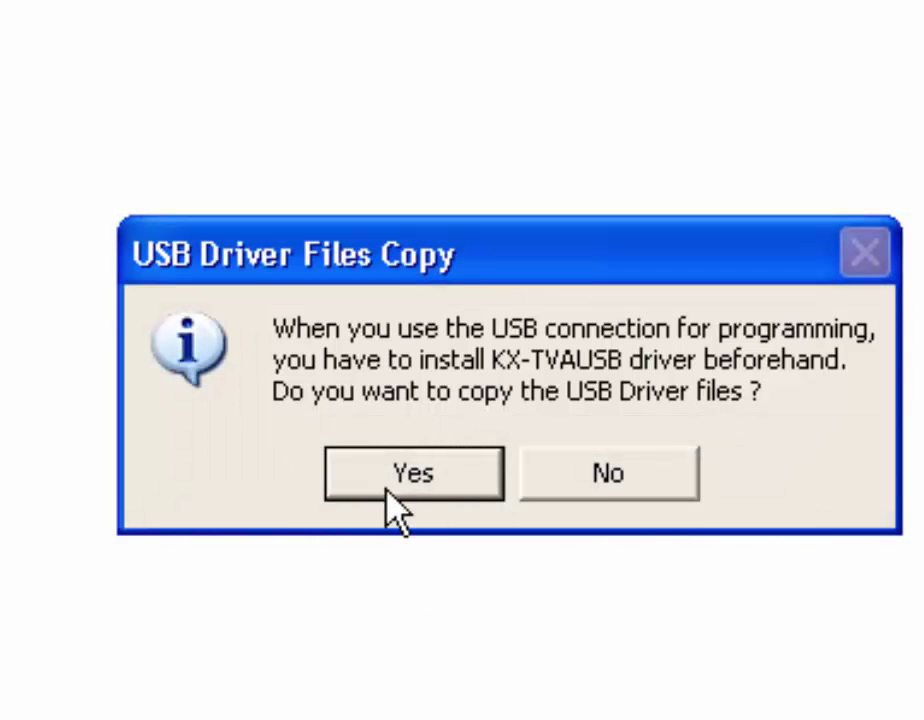
# Copy the USB driver files into Pan KX-TVA-50 > AAA Pan Drivers and acknowledge the success message
pyautogui.click(417, 468)
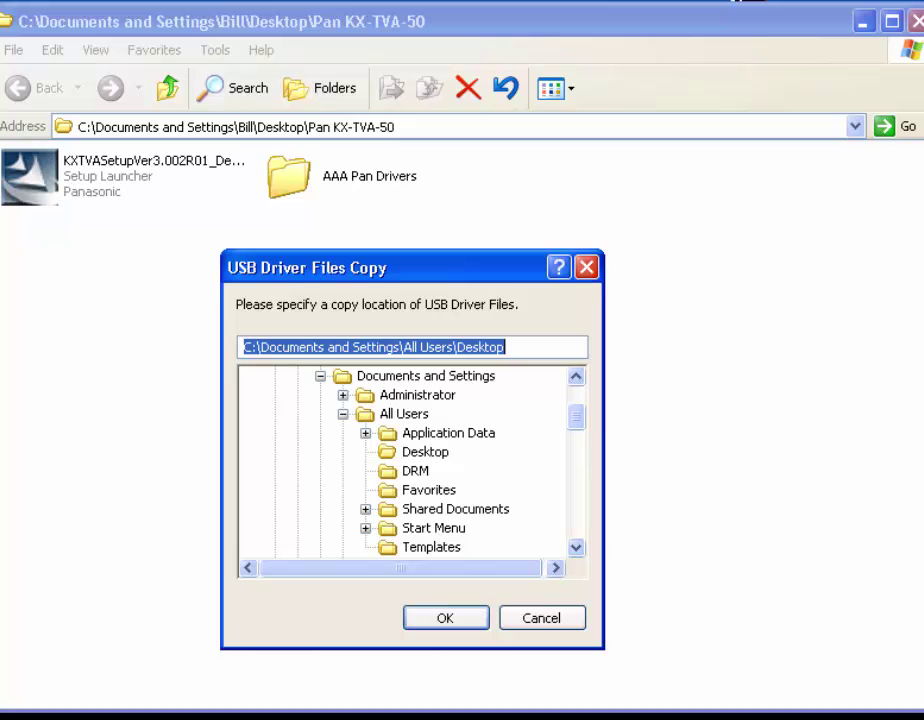
pyautogui.scroll(-10, 452, 429)
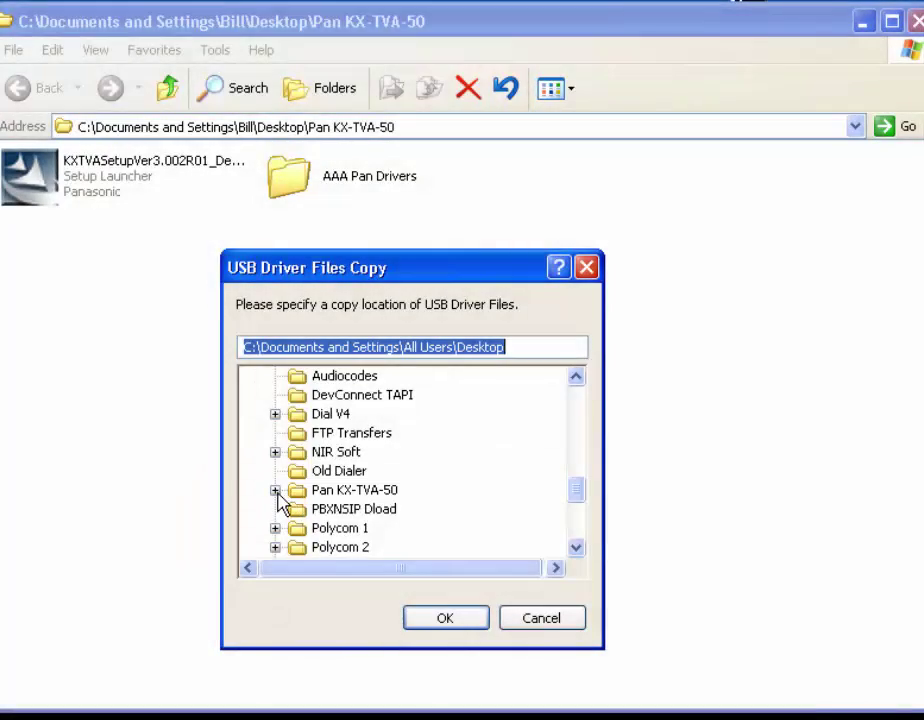
pyautogui.click(275, 490)
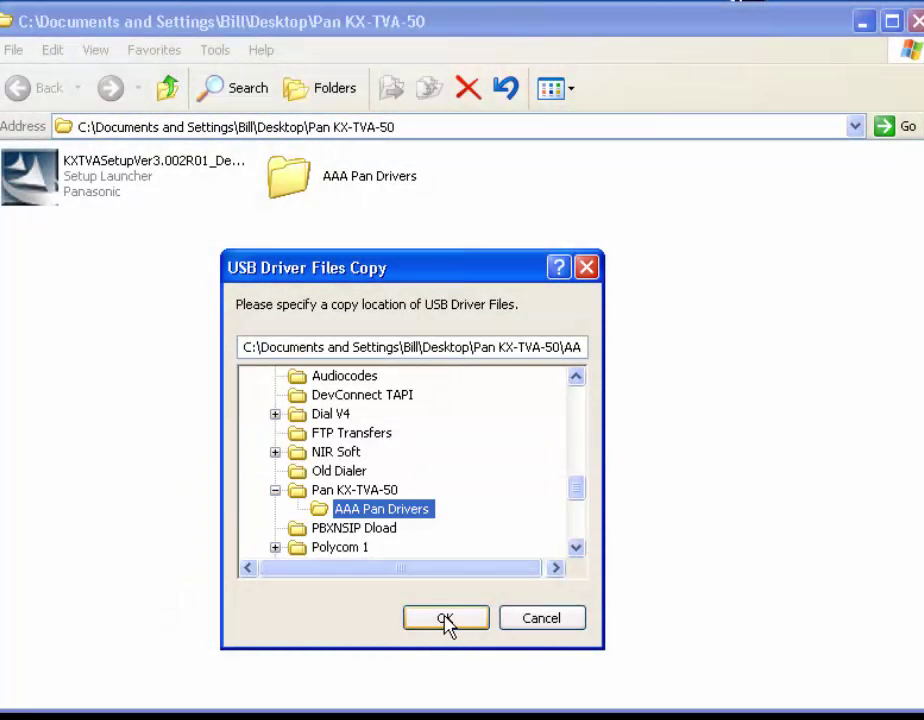
pyautogui.click(444, 619)
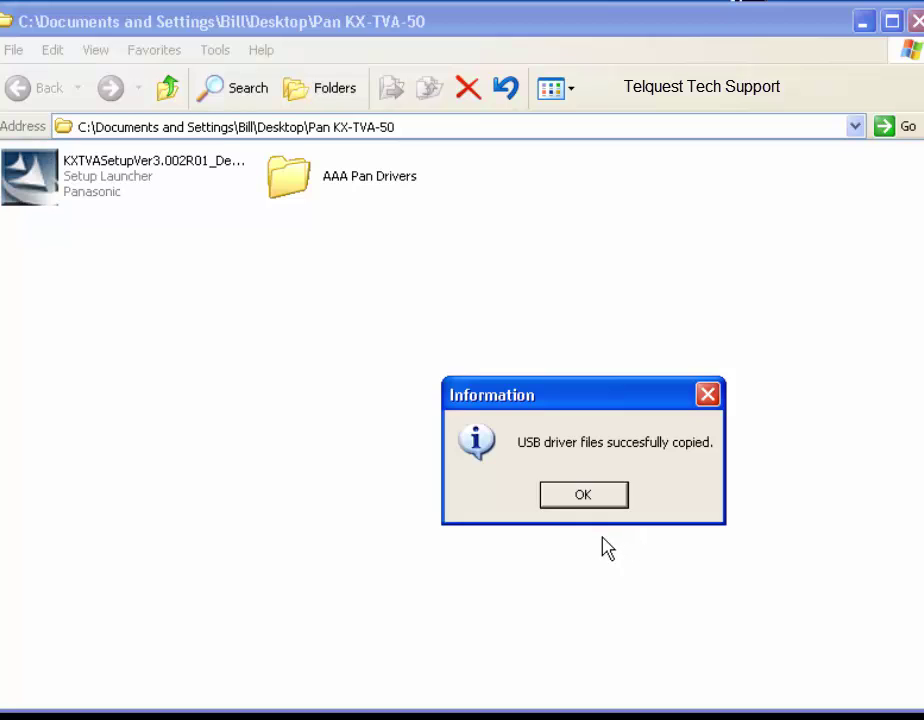
pyautogui.click(587, 496)
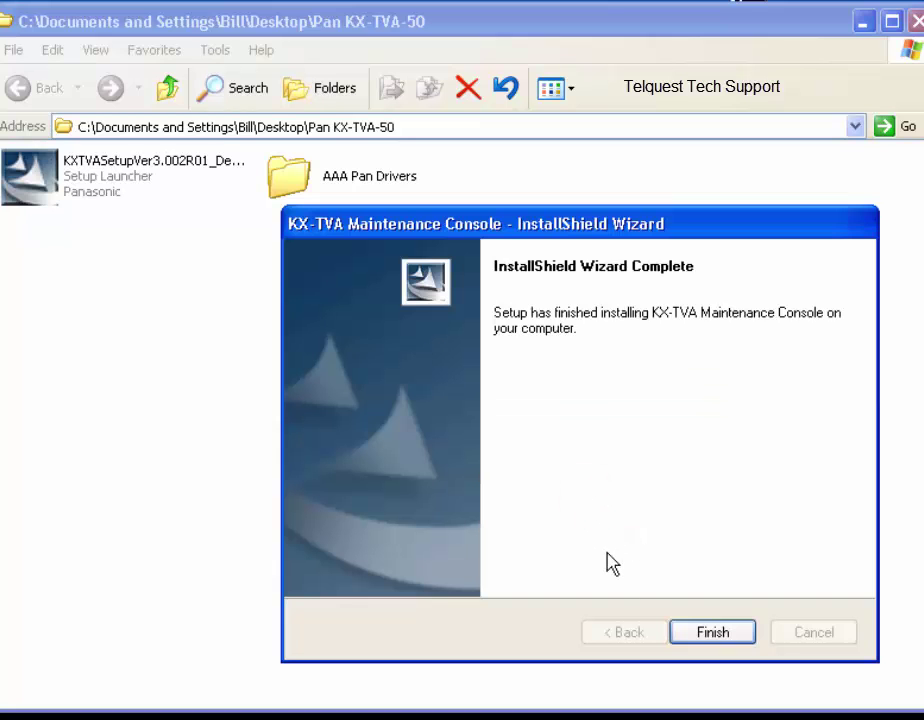
# Close the installer from the InstallShield Wizard Complete page
pyautogui.click(710, 633)
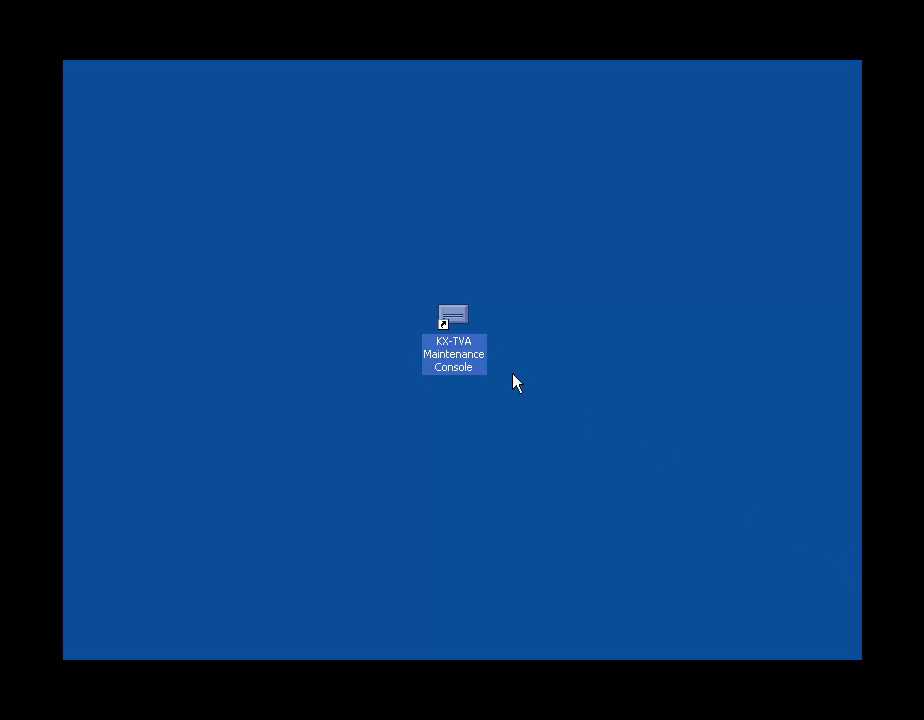
# Launch the console from the desktop, confirm KX-TVA50 as device type and enter the programmer code
pyautogui.doubleClick(453, 318)
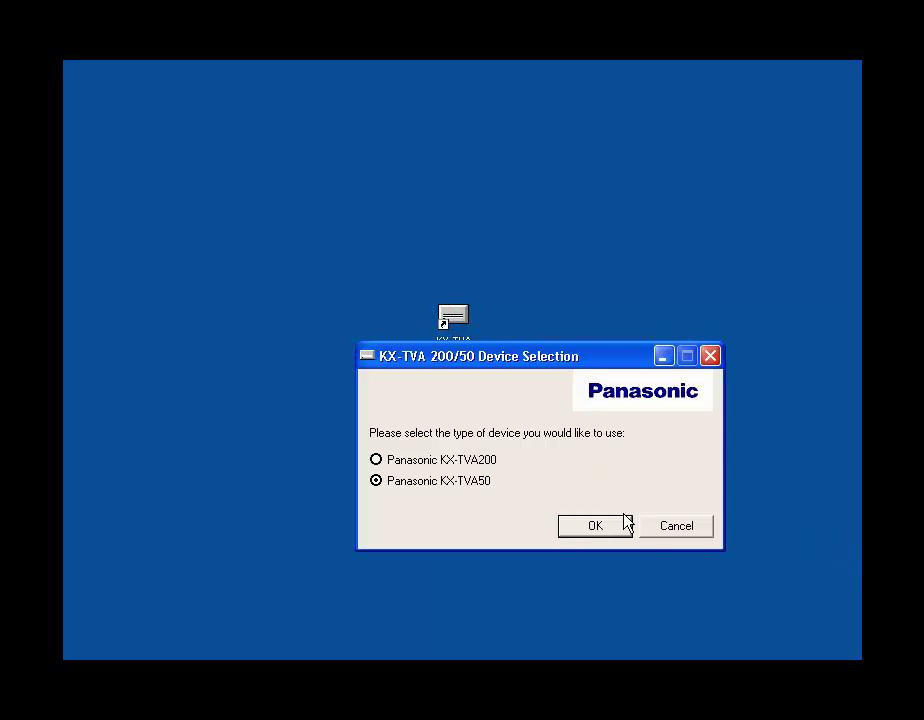
pyautogui.click(598, 528)
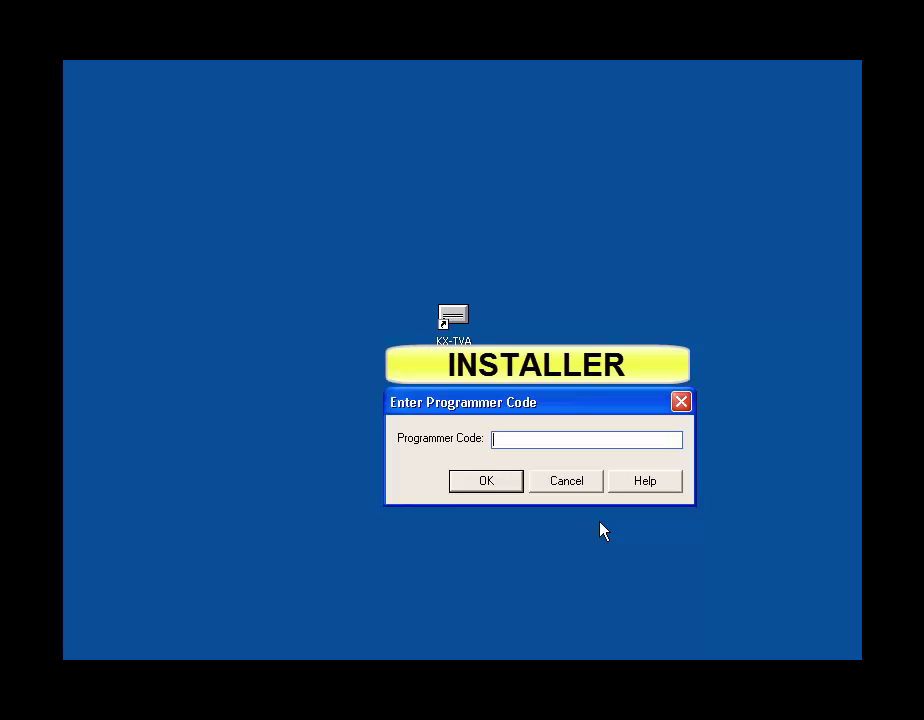
pyautogui.write('INSTALLER')
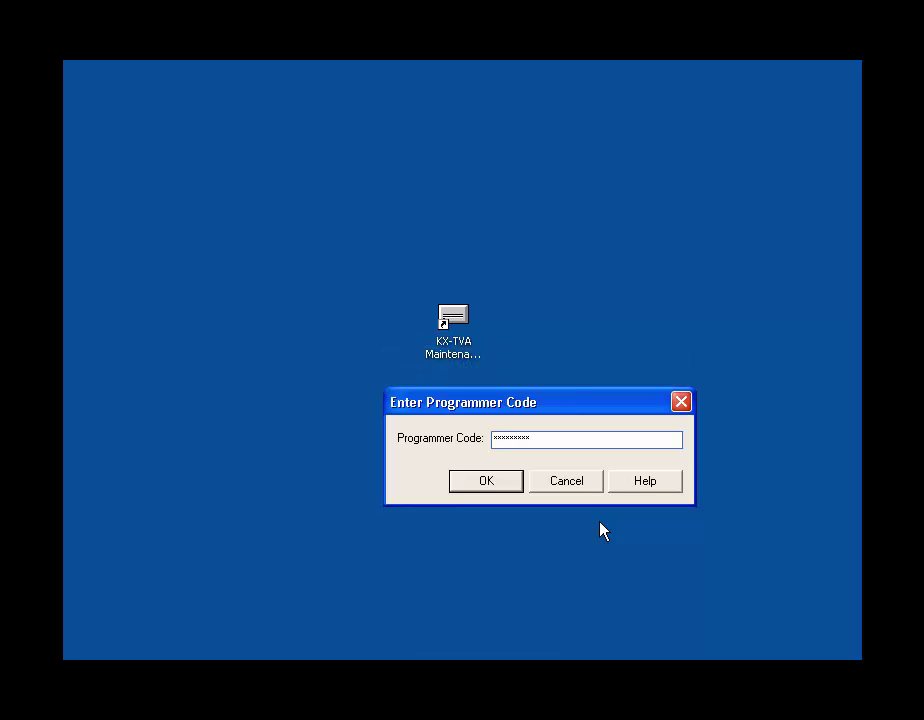
pyautogui.click(505, 480)
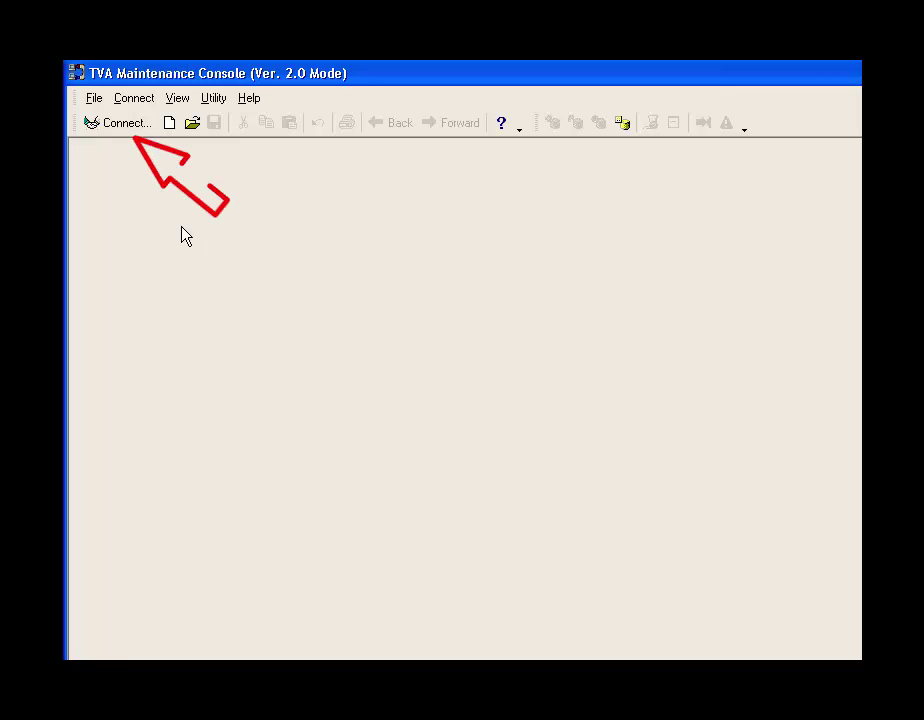
# Attempt a USB connection to the VPS, then cancel when no USB device is found
pyautogui.click(120, 130)
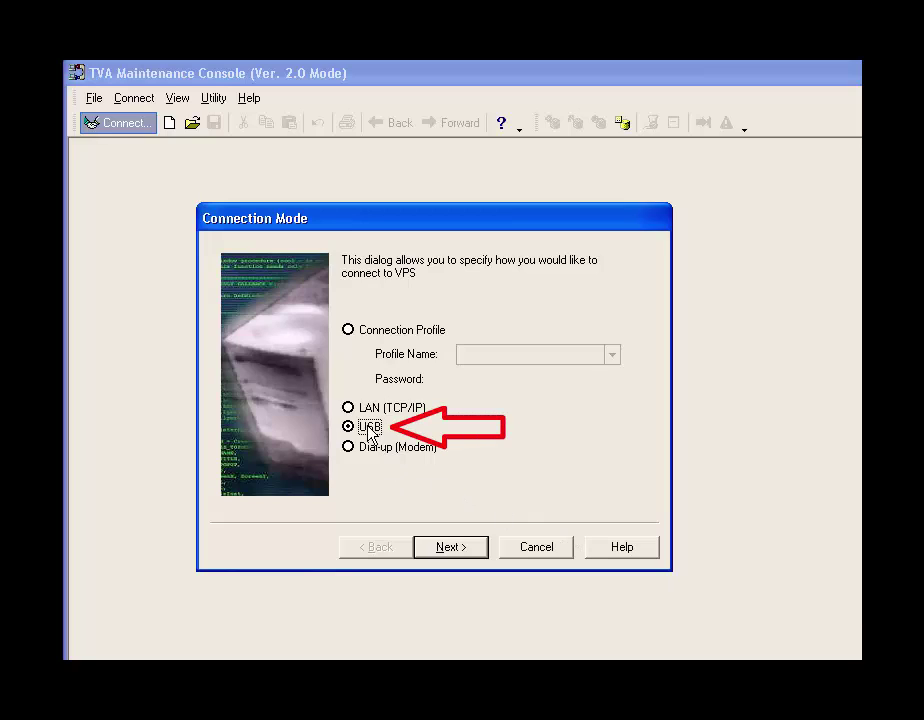
pyautogui.click(451, 547)
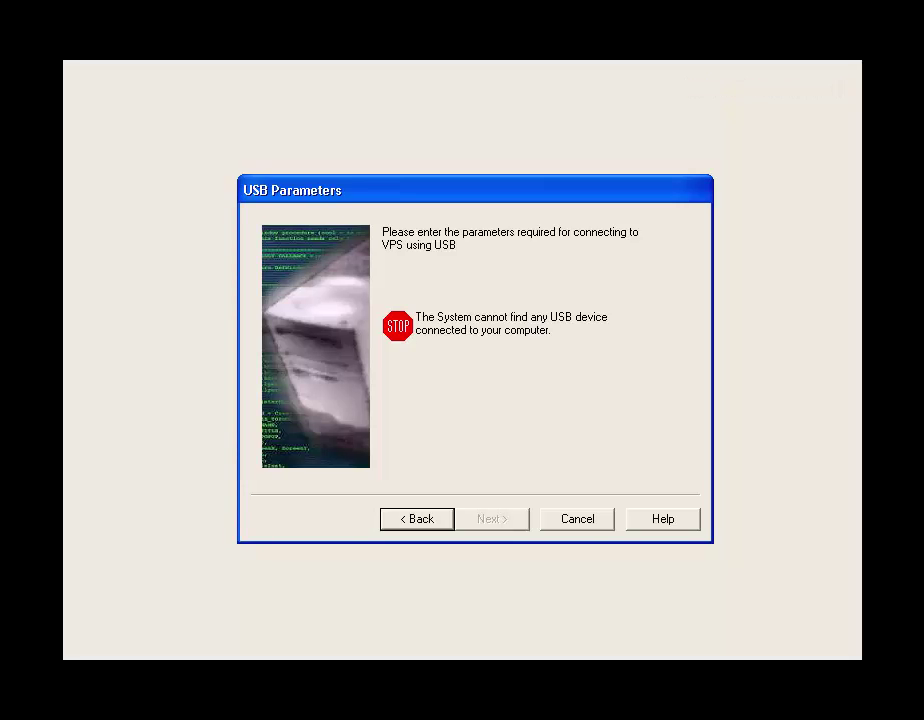
pyautogui.click(576, 521)
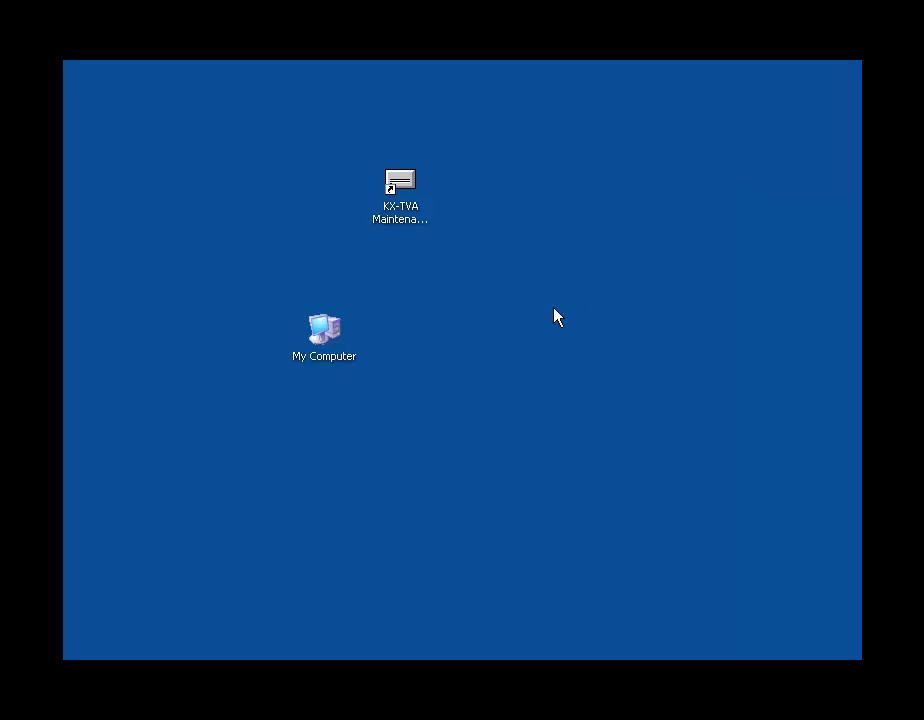
# Open Computer Management via Manage on My Computer
pyautogui.rightClick(319, 336)
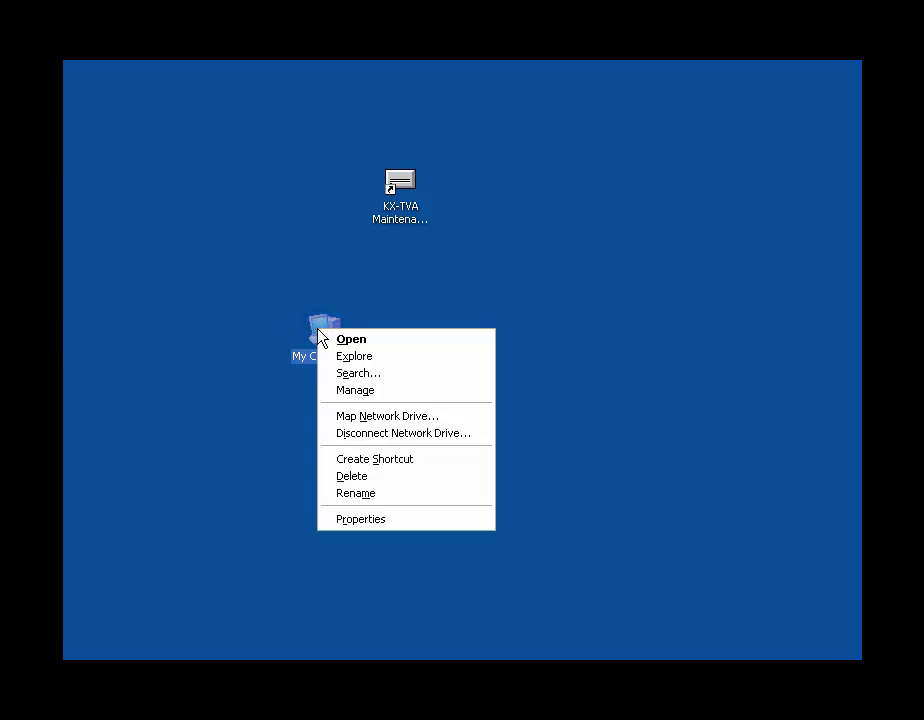
pyautogui.click(397, 391)
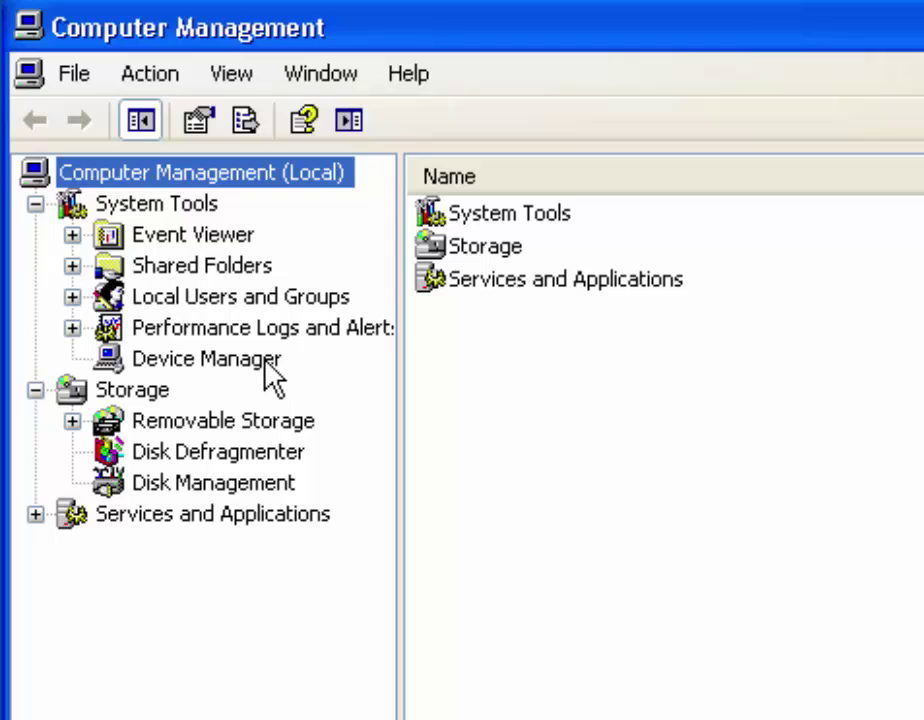
# Go to Device Manager and open VoiceProcessingSystem Properties under Other devices
pyautogui.click(268, 368)
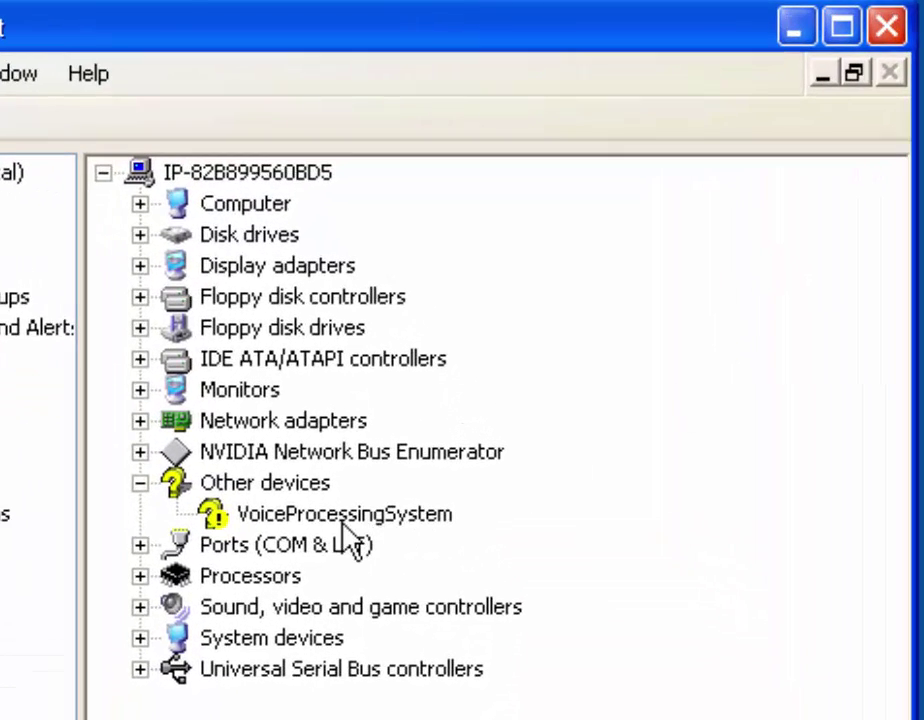
pyautogui.doubleClick(343, 522)
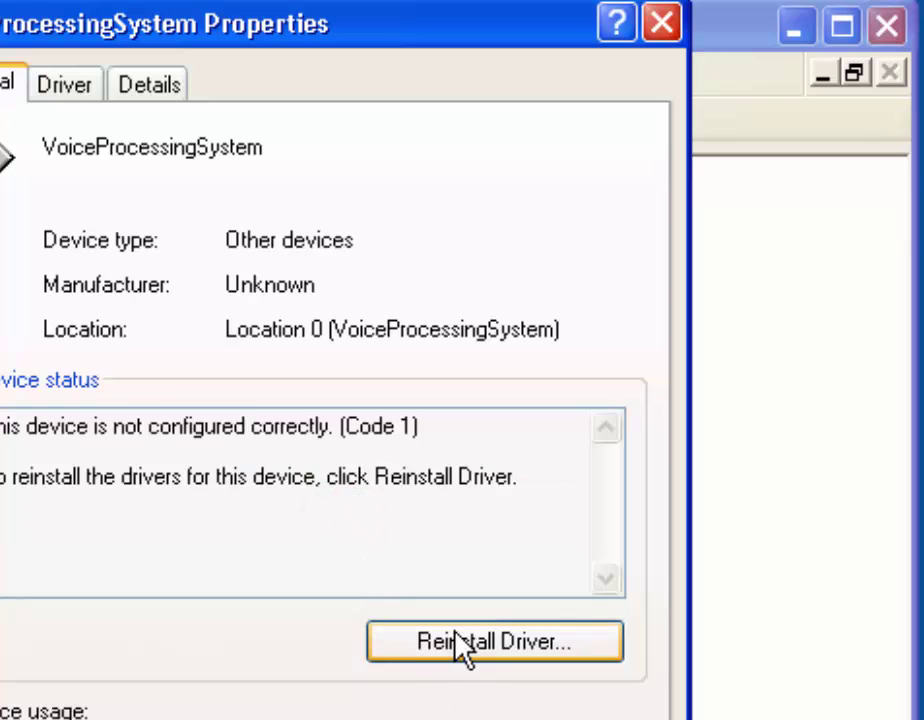
# Reinstall the driver choosing 'Install from a list or specific location (Advanced)'
pyautogui.click(458, 645)
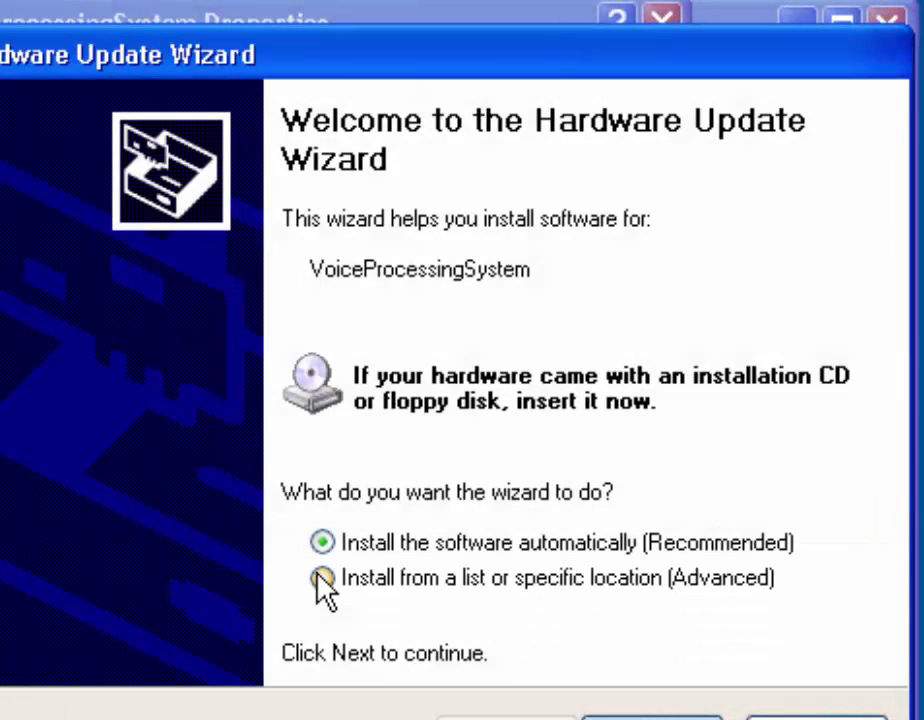
pyautogui.click(322, 579)
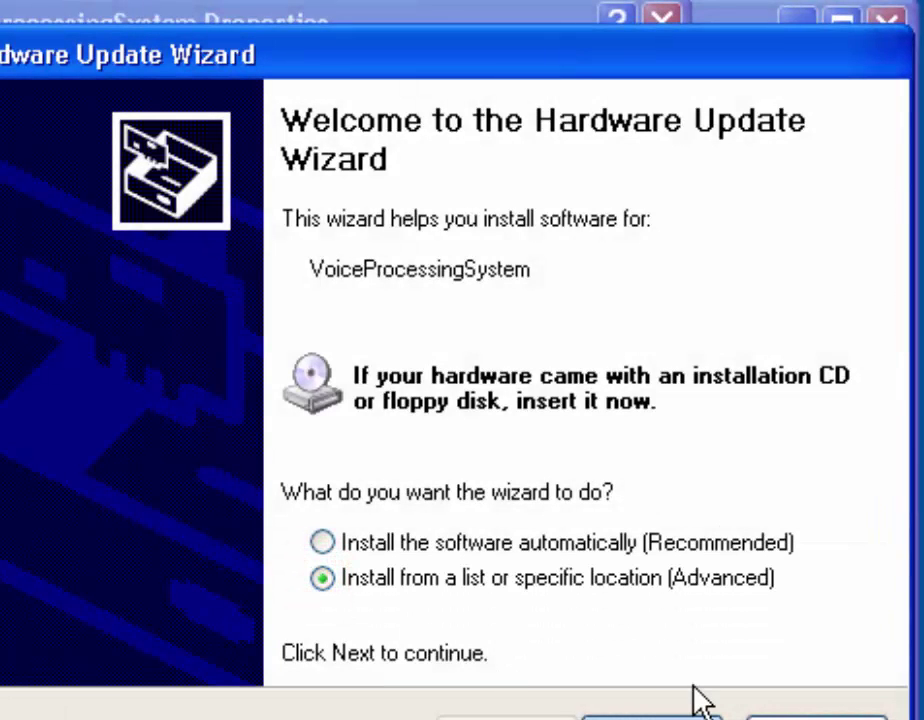
pyautogui.click(650, 714)
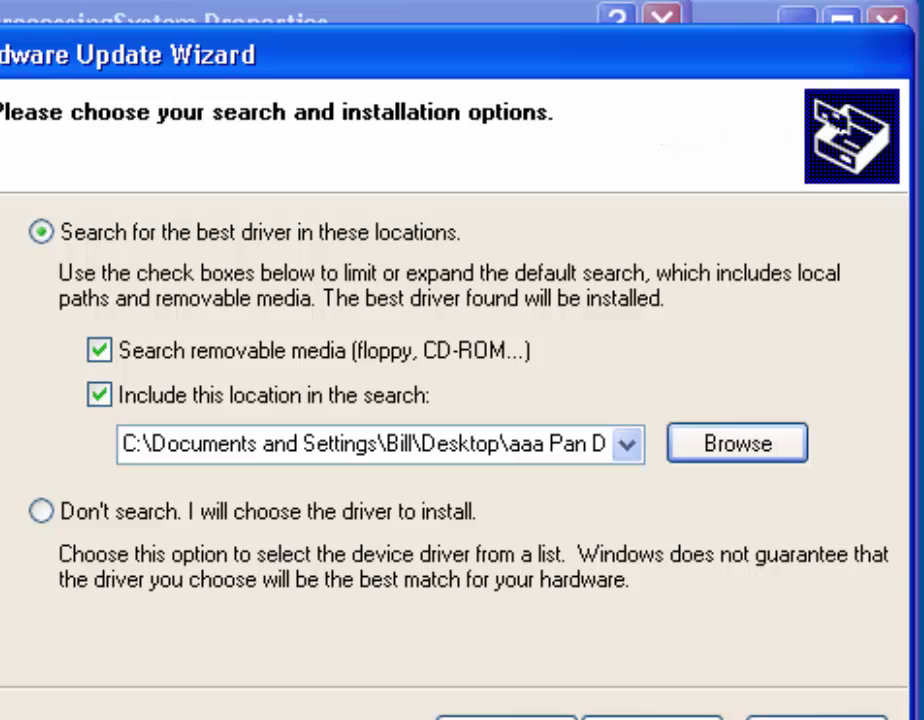
# Point the driver search at Pan KX-TVA-50 > AAA Pan Drivers > WinXP and start searching
pyautogui.click(722, 453)
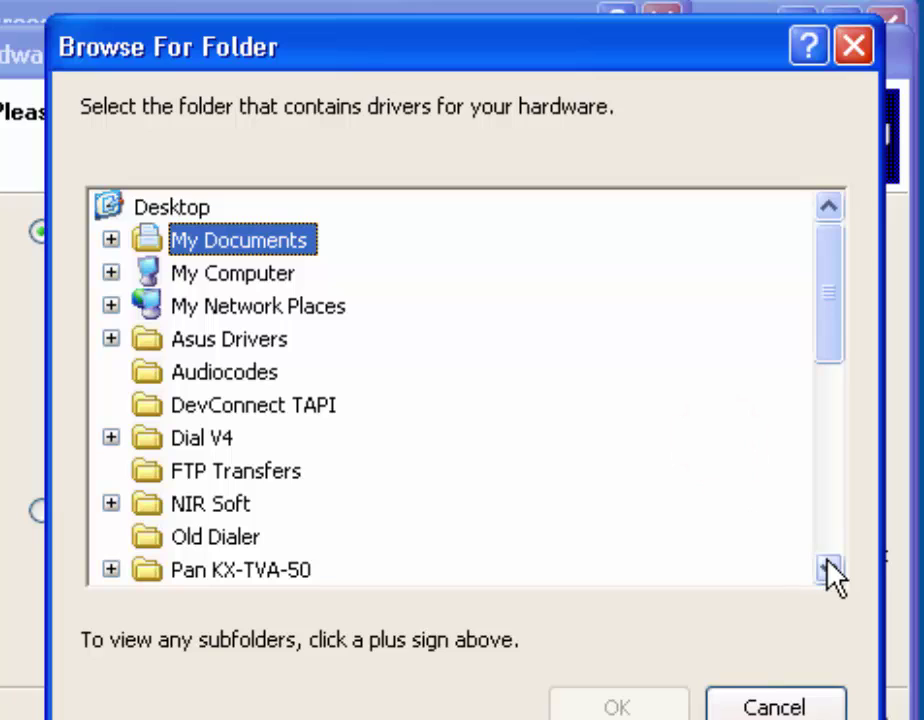
pyautogui.click(828, 568)
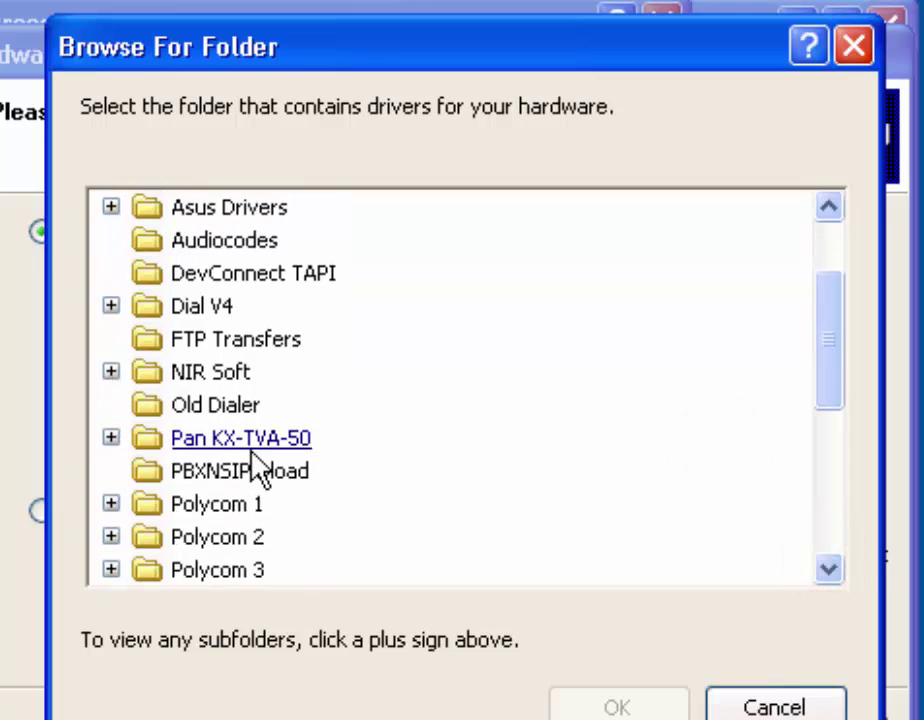
pyautogui.click(111, 438)
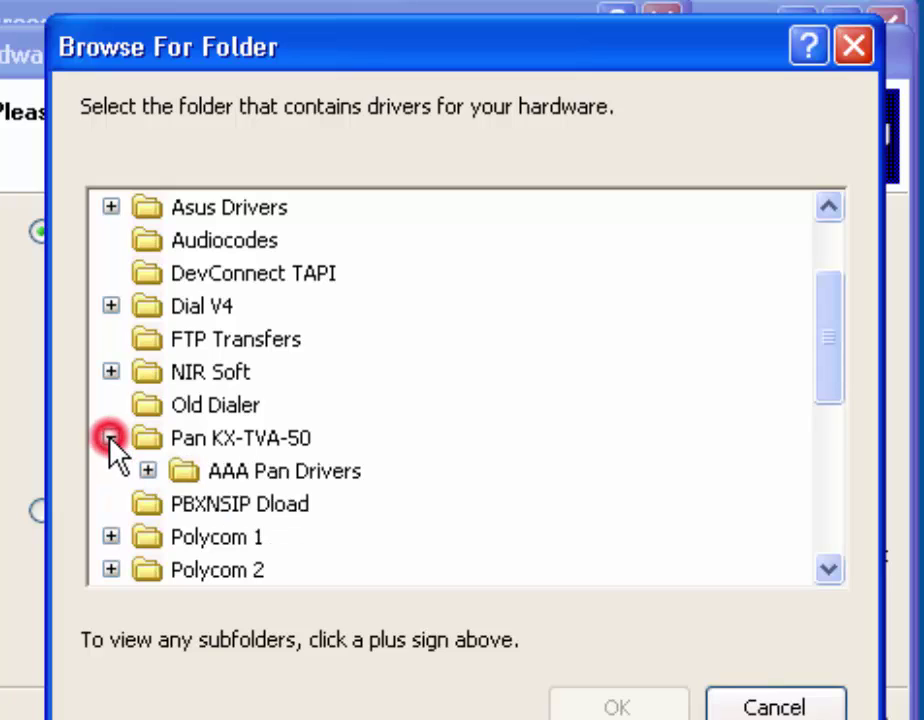
pyautogui.doubleClick(182, 474)
pyautogui.scroll(-1, 500, 529)
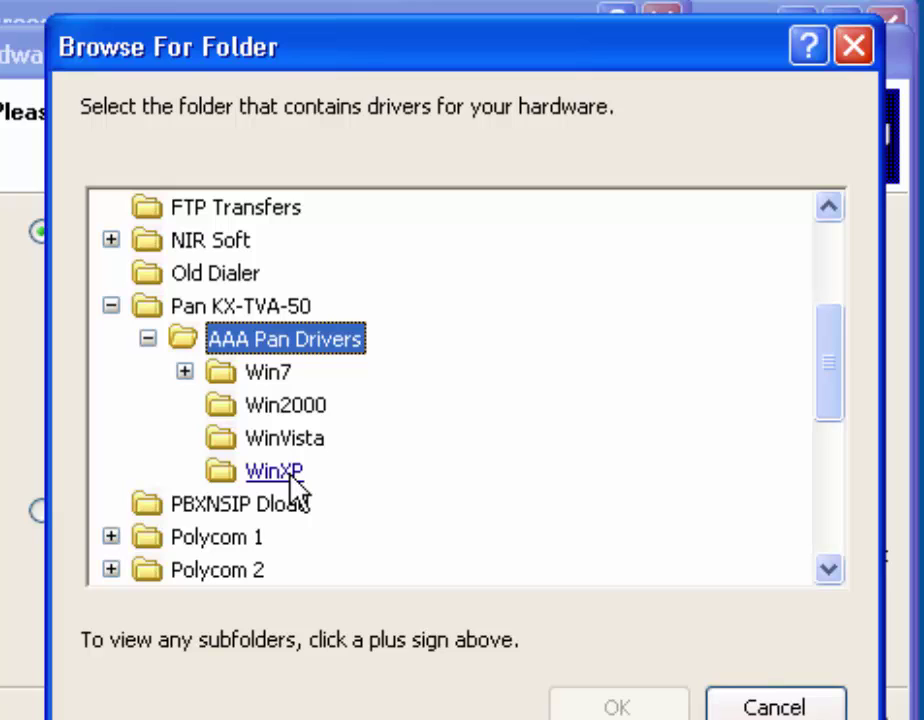
pyautogui.click(184, 371)
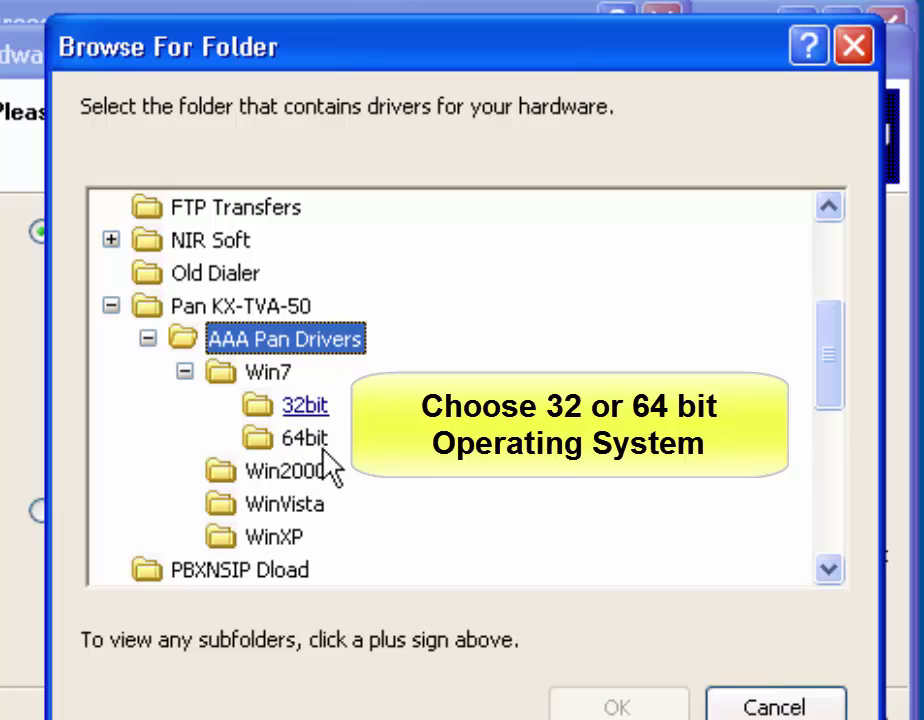
pyautogui.click(186, 373)
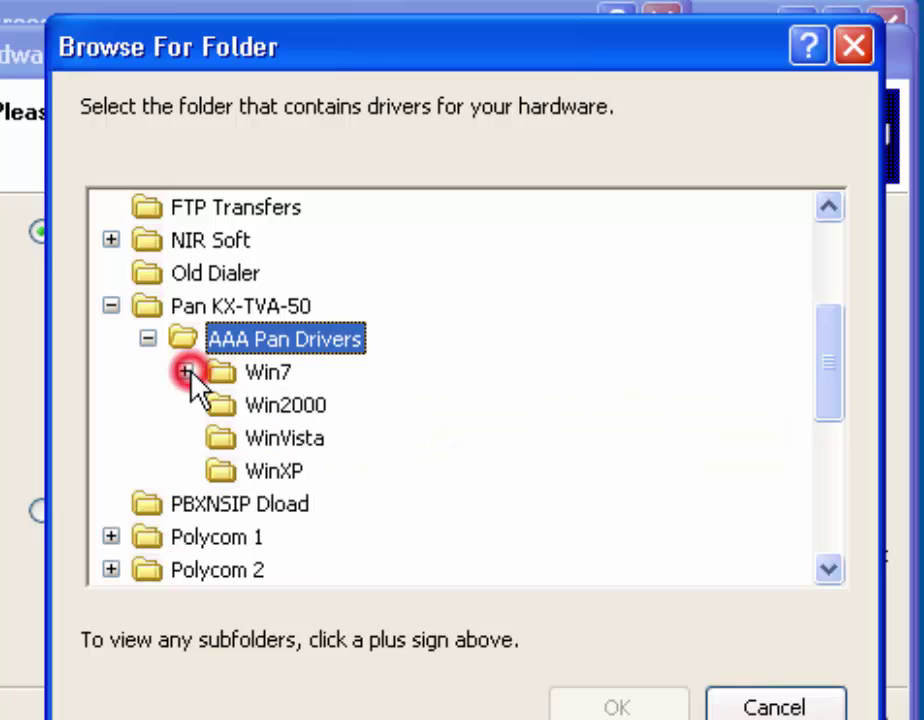
pyautogui.click(274, 474)
pyautogui.click(585, 705)
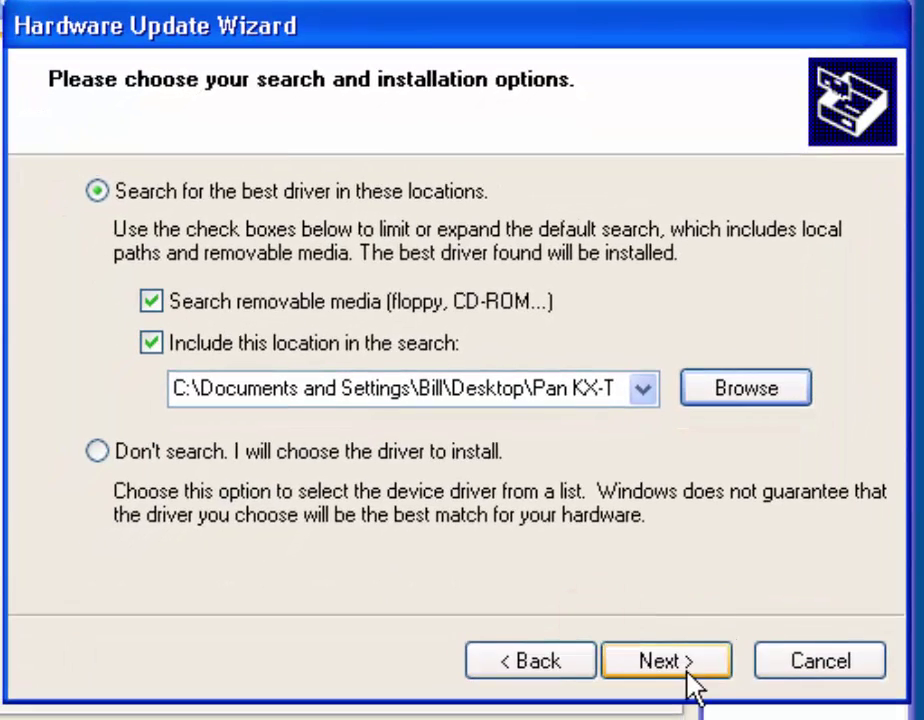
pyautogui.click(687, 668)
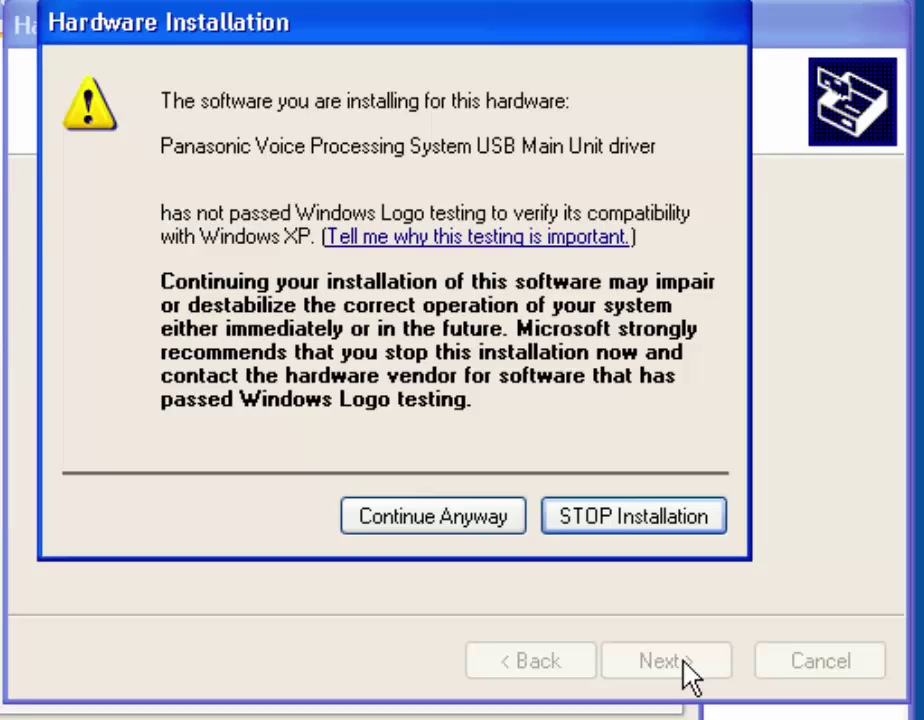
# Accept the Windows Logo warning to finish the Panasonic USB Main Unit driver install, then close Properties
pyautogui.click(430, 516)
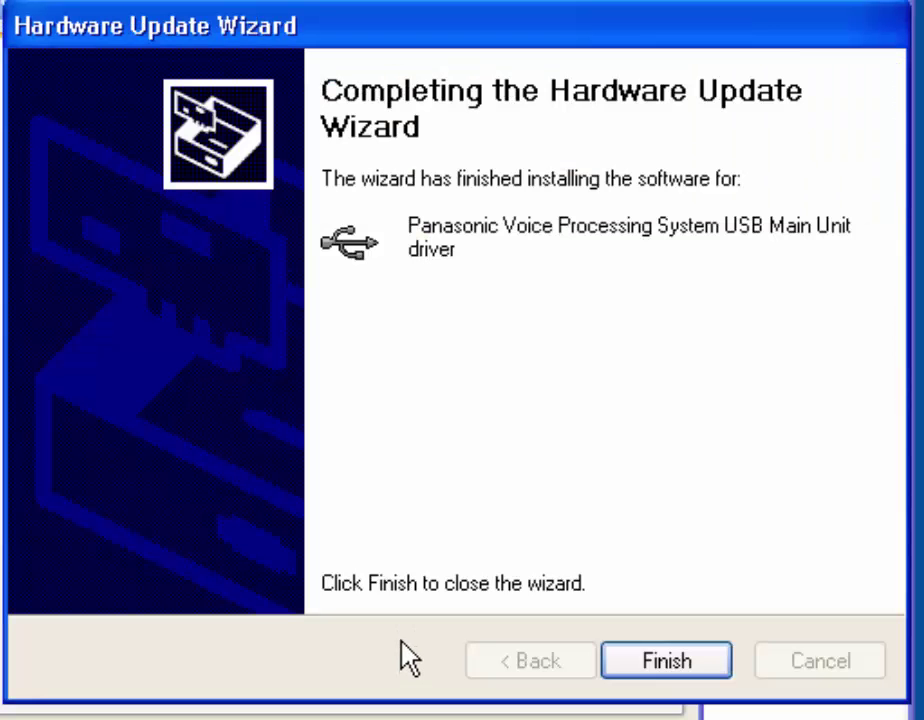
pyautogui.click(645, 661)
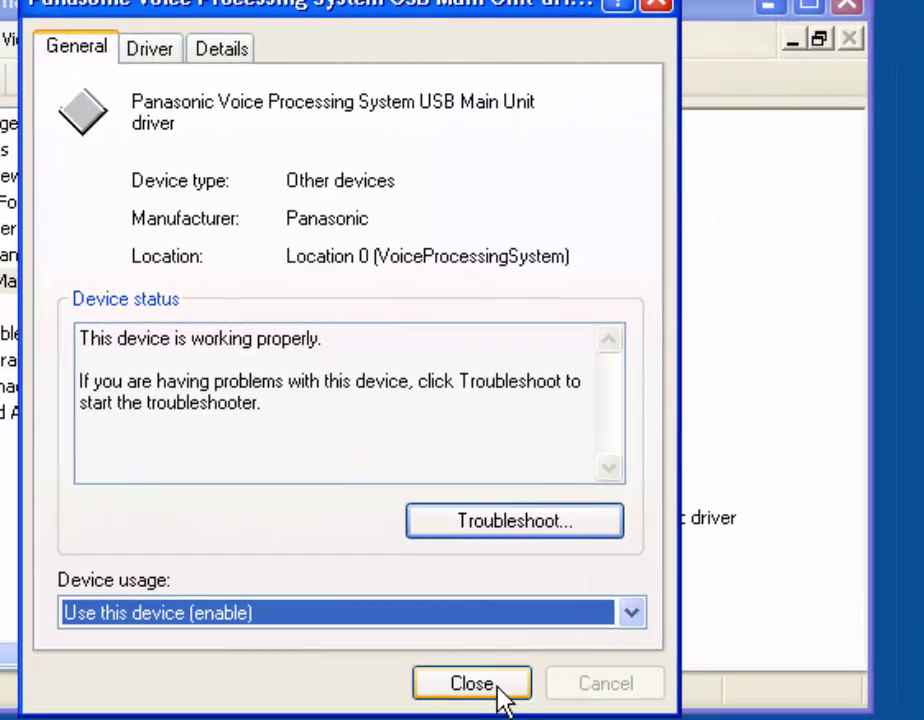
pyautogui.click(501, 683)
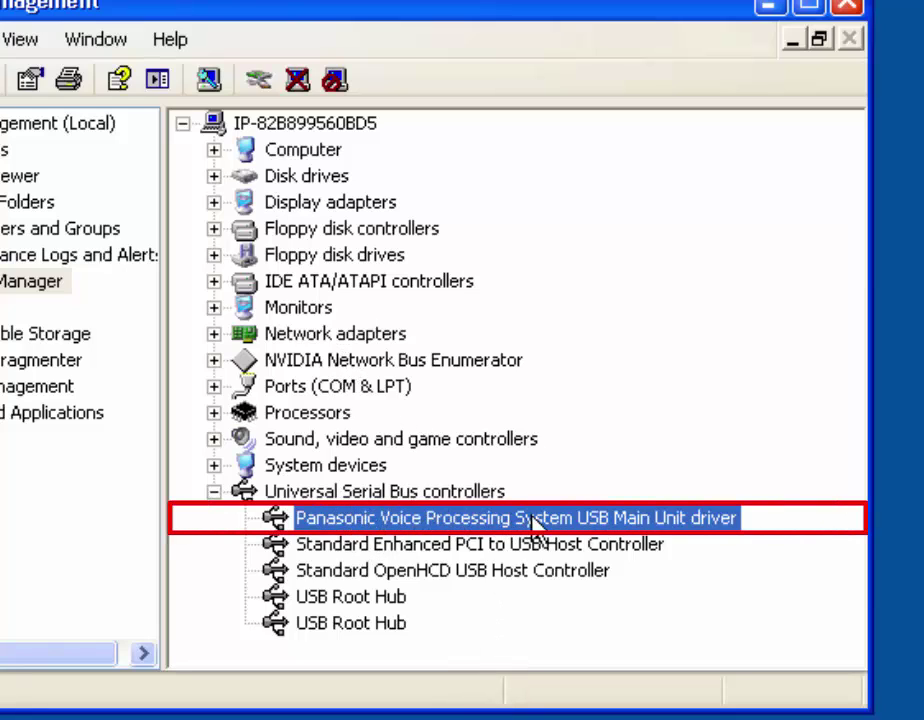
# Close Computer Management, launch the KX-TVA Maintenance Console, and confirm the device selection
pyautogui.click(849, 8)
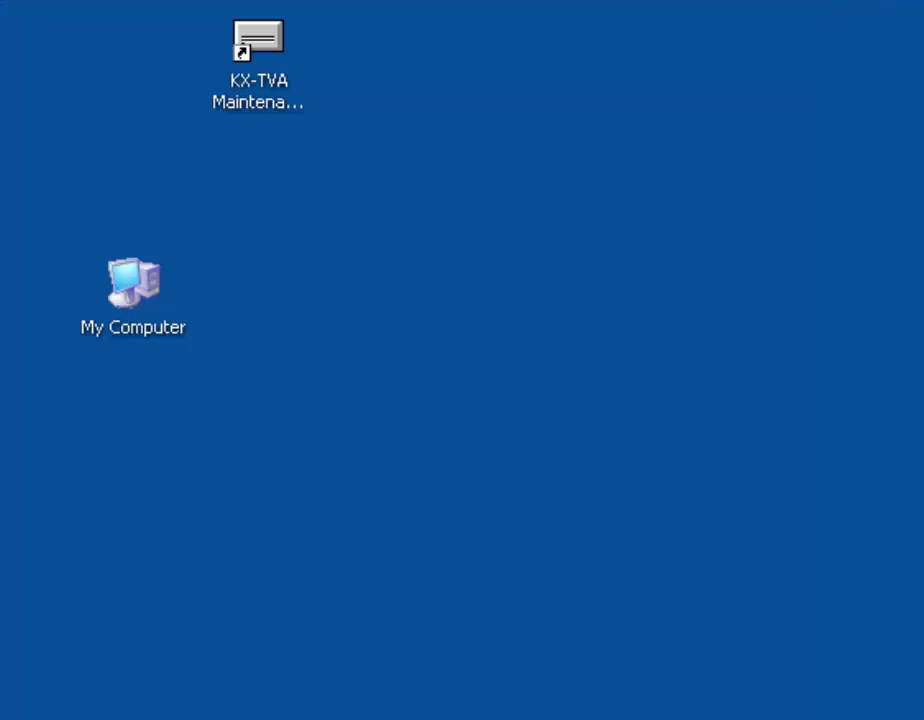
pyautogui.doubleClick(252, 48)
pyautogui.click(470, 390)
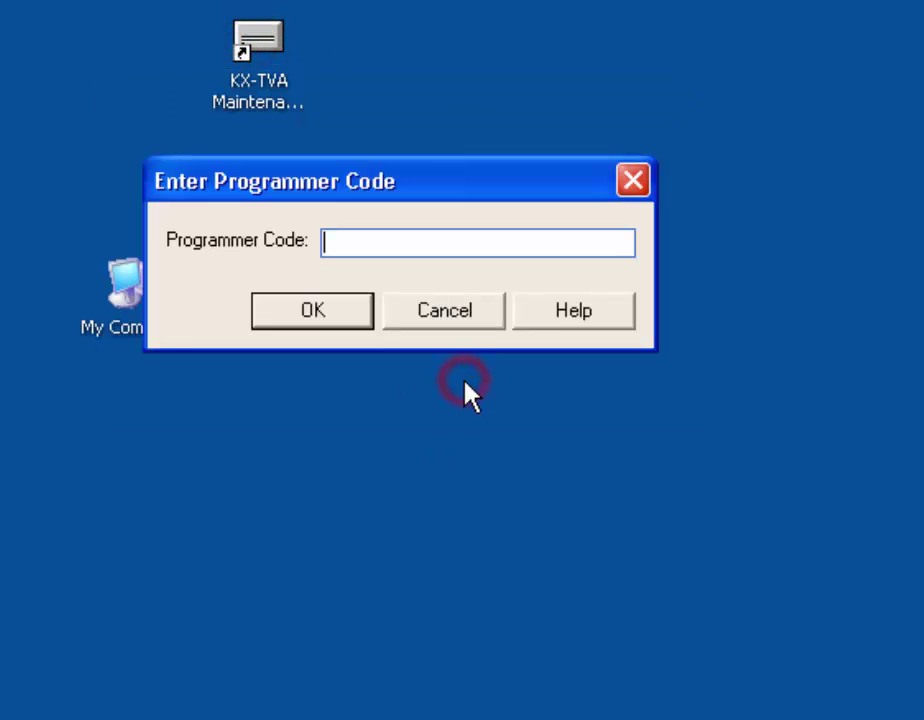
# Enter the programmer code to reach the Connection Mode choices
pyautogui.click(434, 254)
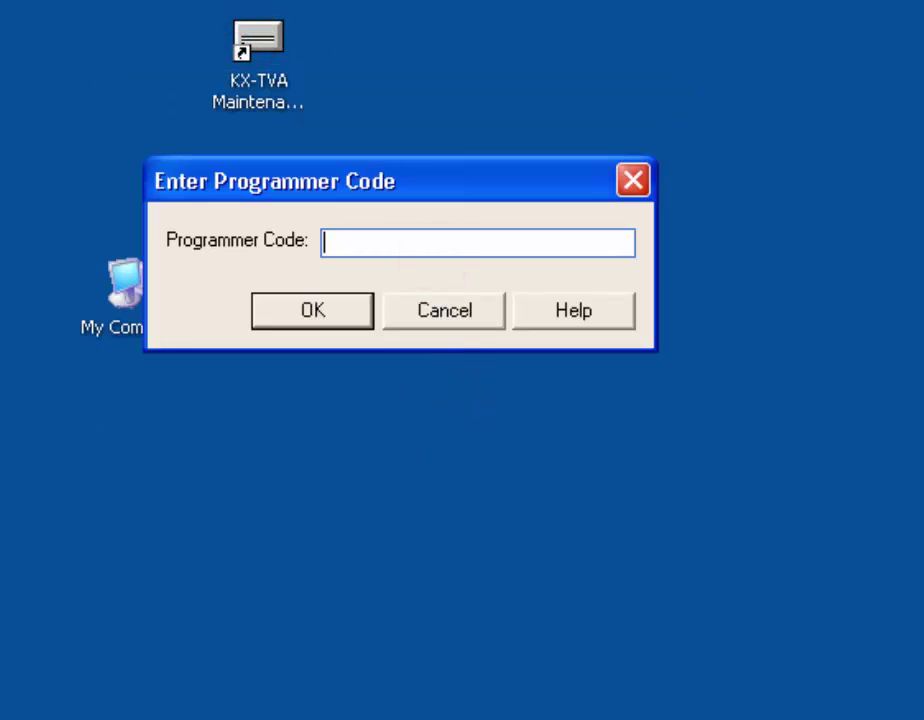
pyautogui.write('*********')
pyautogui.press('Return')
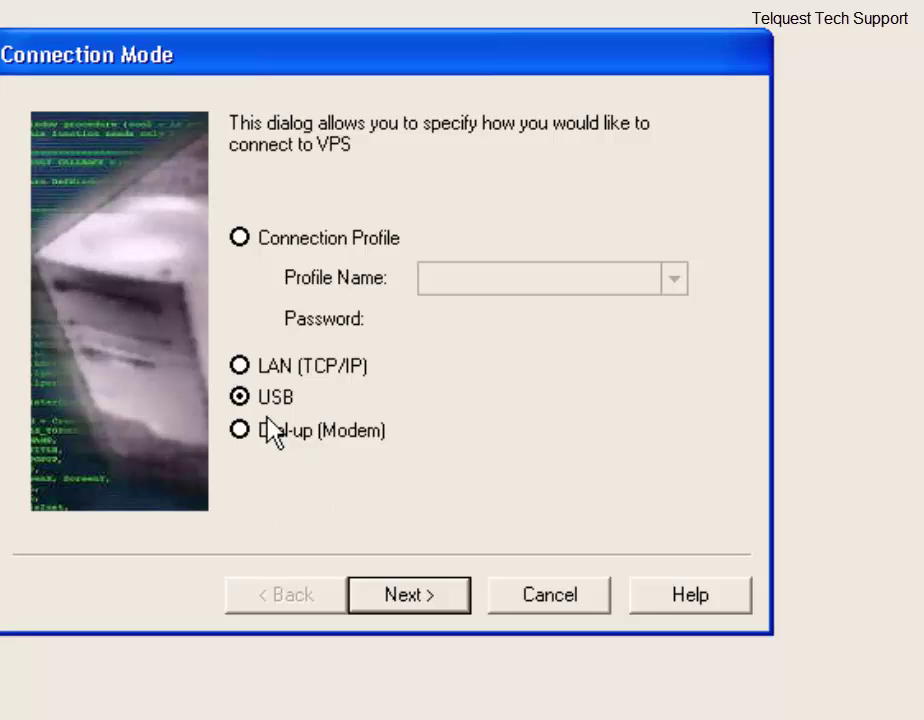
# Connect over USB with the system password, then close the wizard after Connected! appears
pyautogui.click(403, 596)
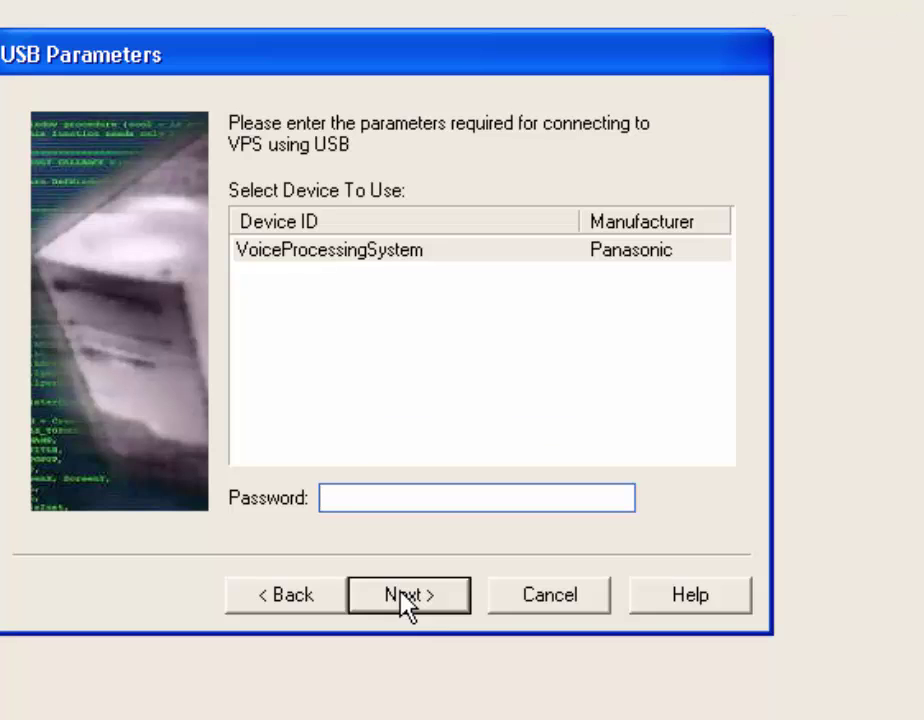
pyautogui.write('1234')
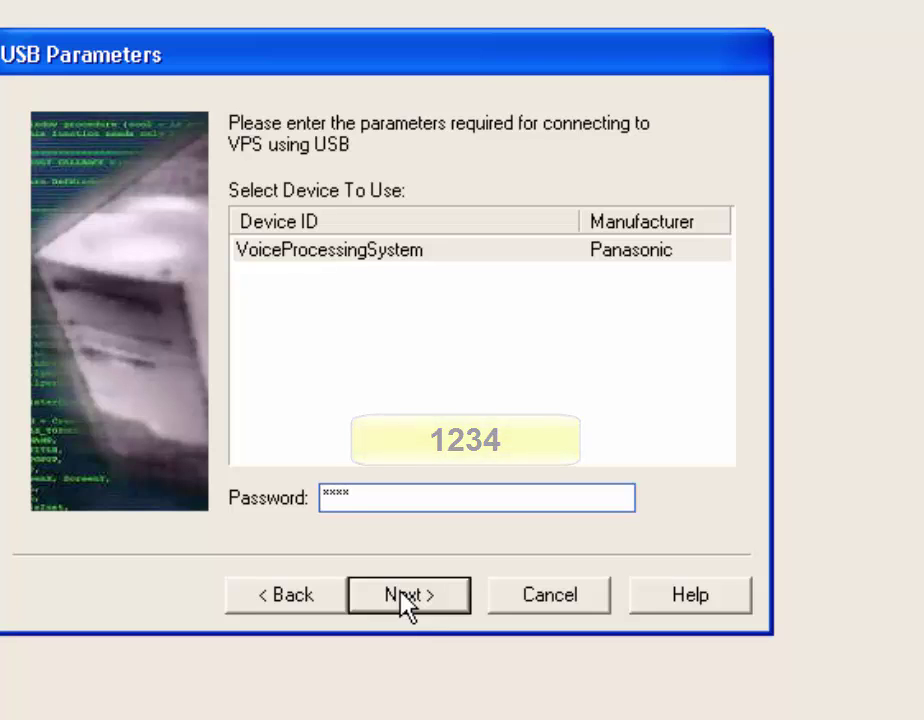
pyautogui.click(401, 592)
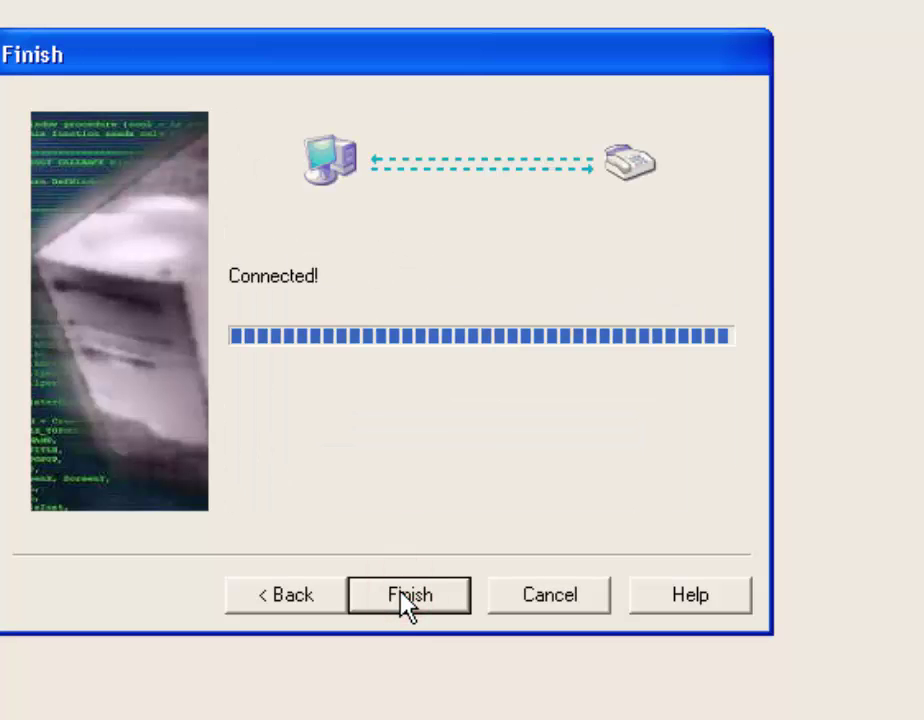
pyautogui.click(400, 590)
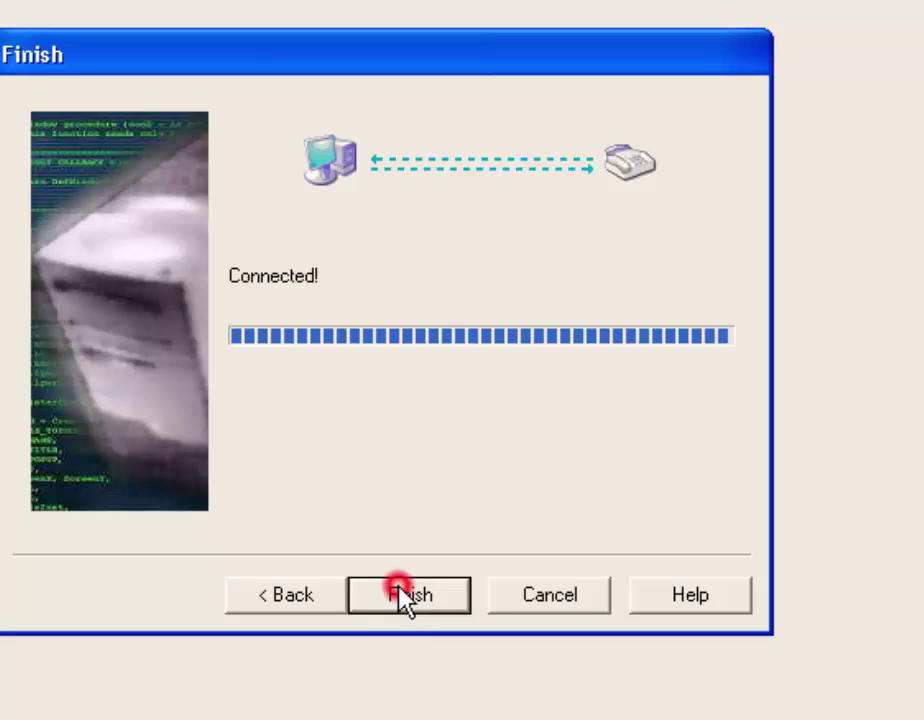